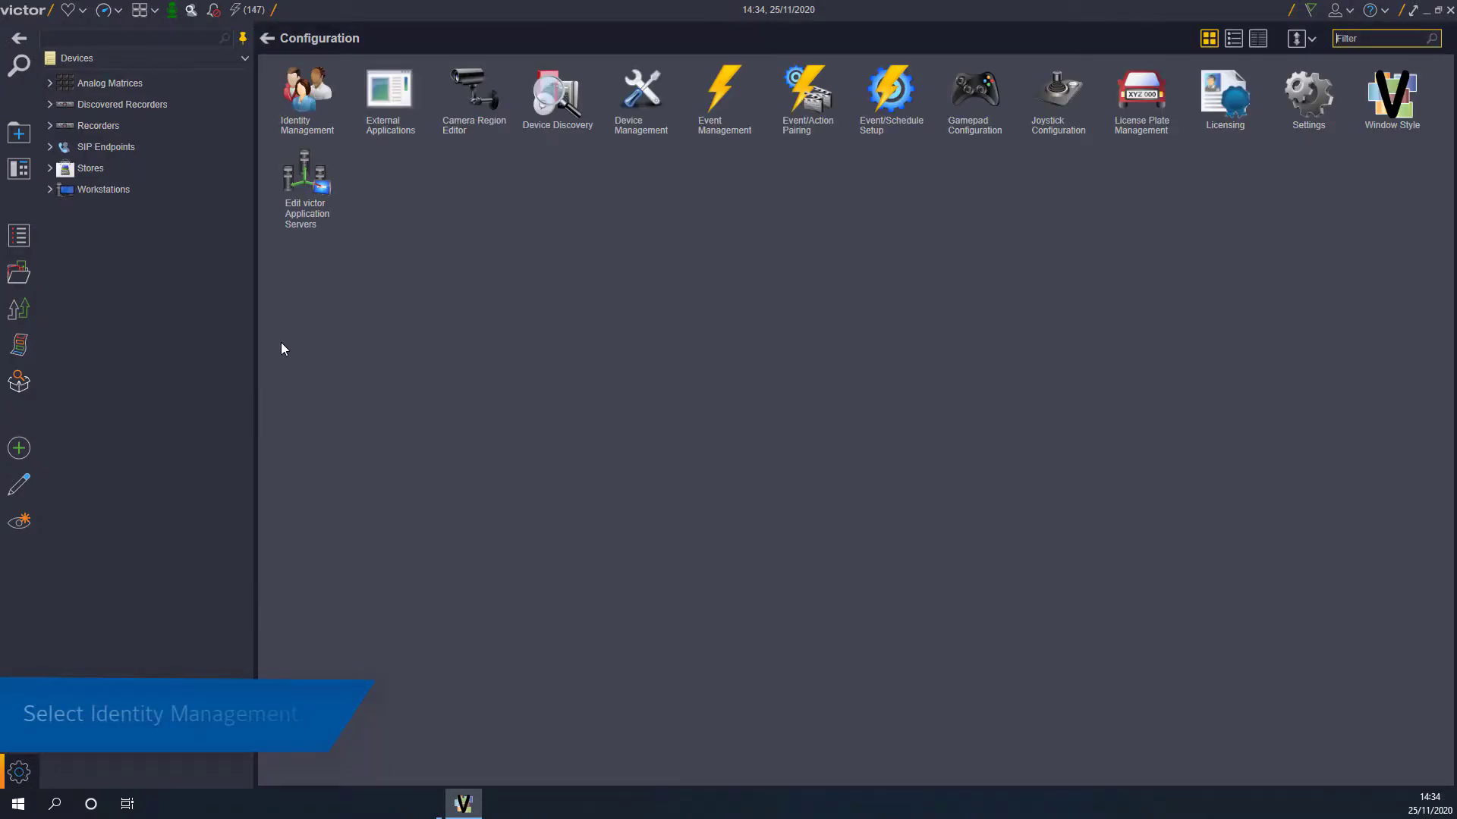
# Step: Open Identity Management and its Identity Editor showing the loaded identity photos
pyautogui.click(293, 130)
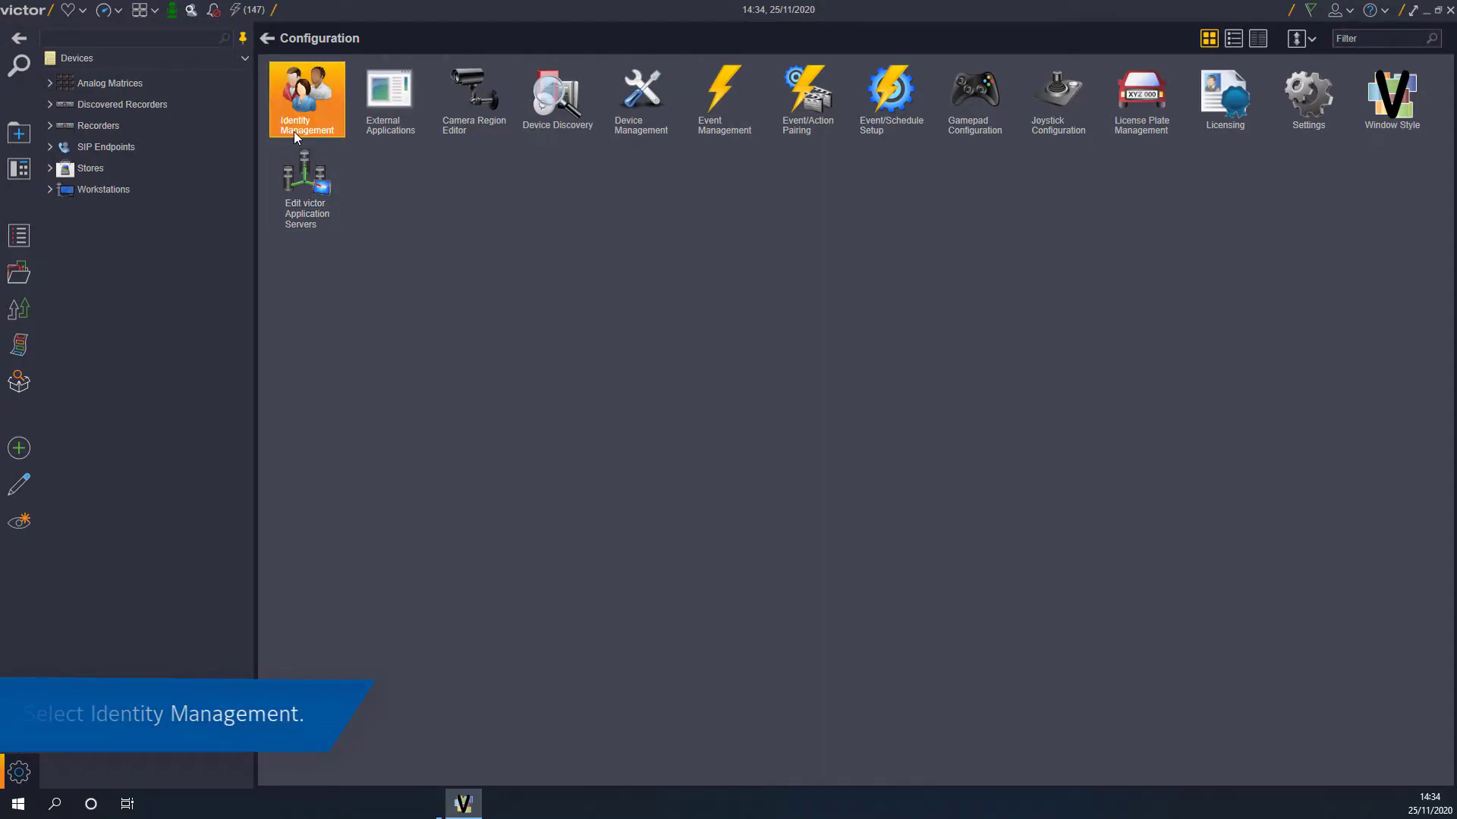
pyautogui.doubleClick(294, 132)
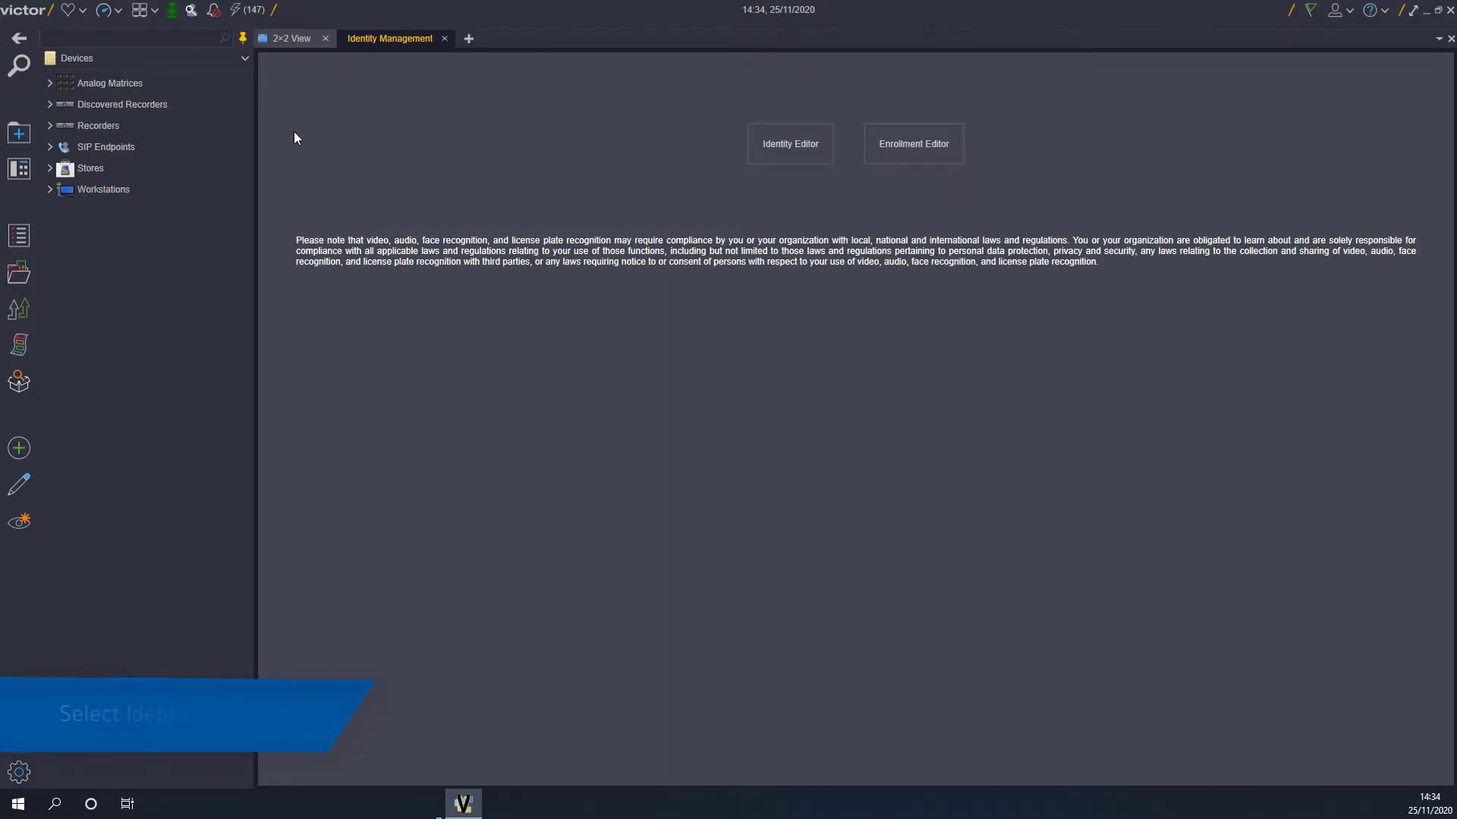
pyautogui.click(791, 152)
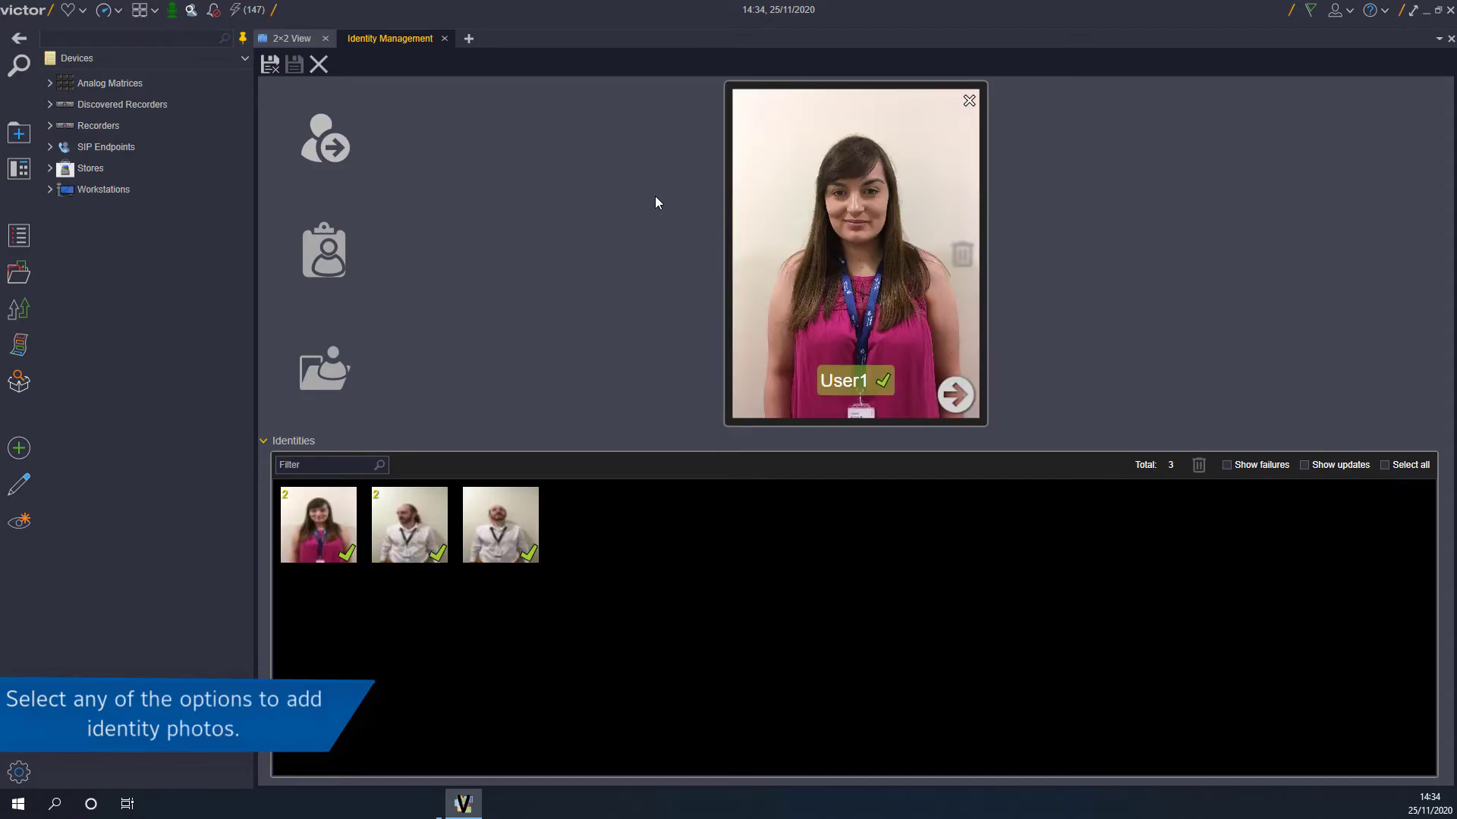
# Step: Add 'Example User.png' from This PC > Pictures as a fourth identity photo
pyautogui.click(341, 151)
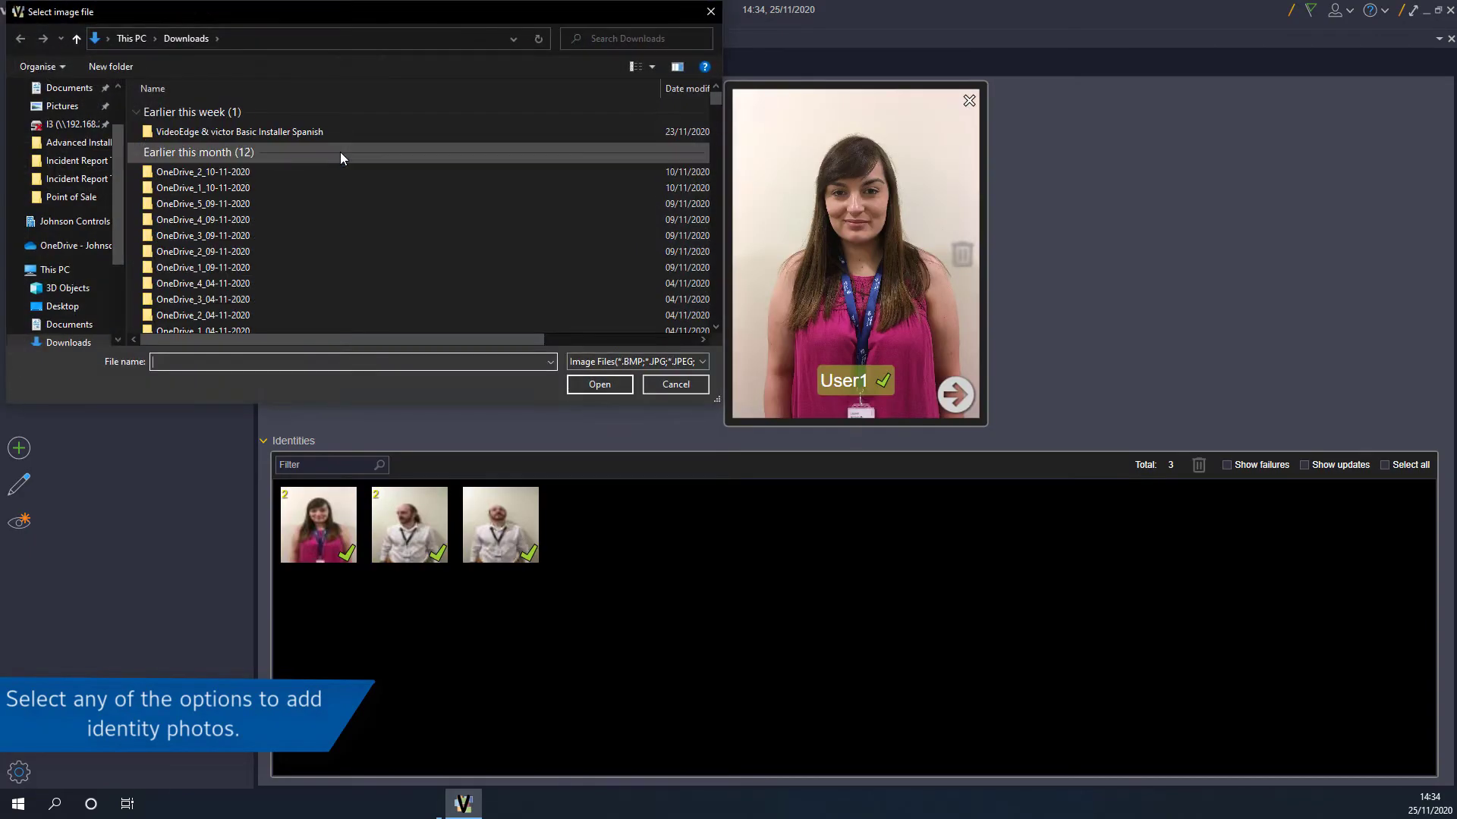
pyautogui.scroll(-3, 84, 291)
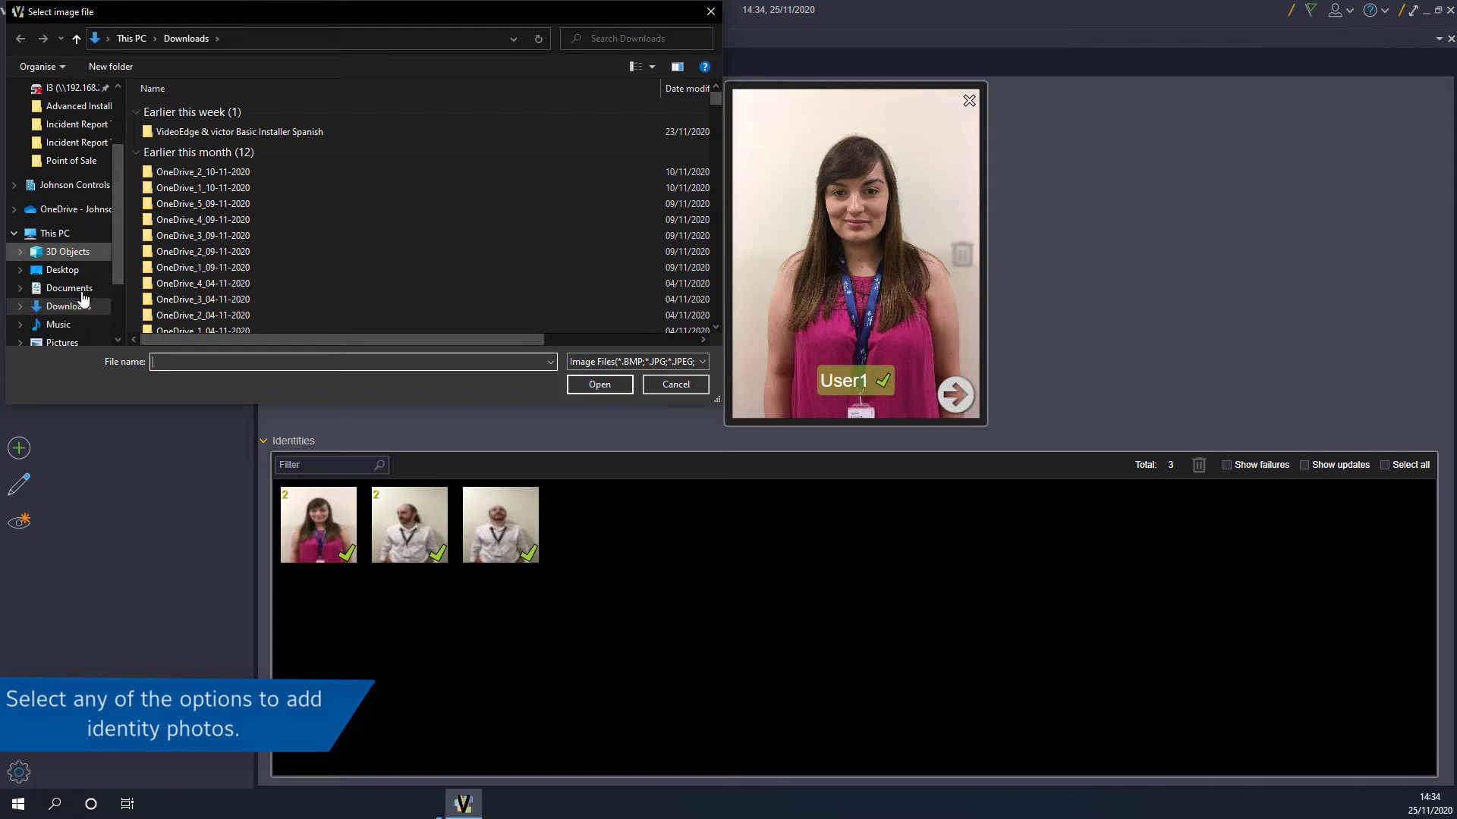
pyautogui.scroll(-3, 75, 294)
pyautogui.click(63, 288)
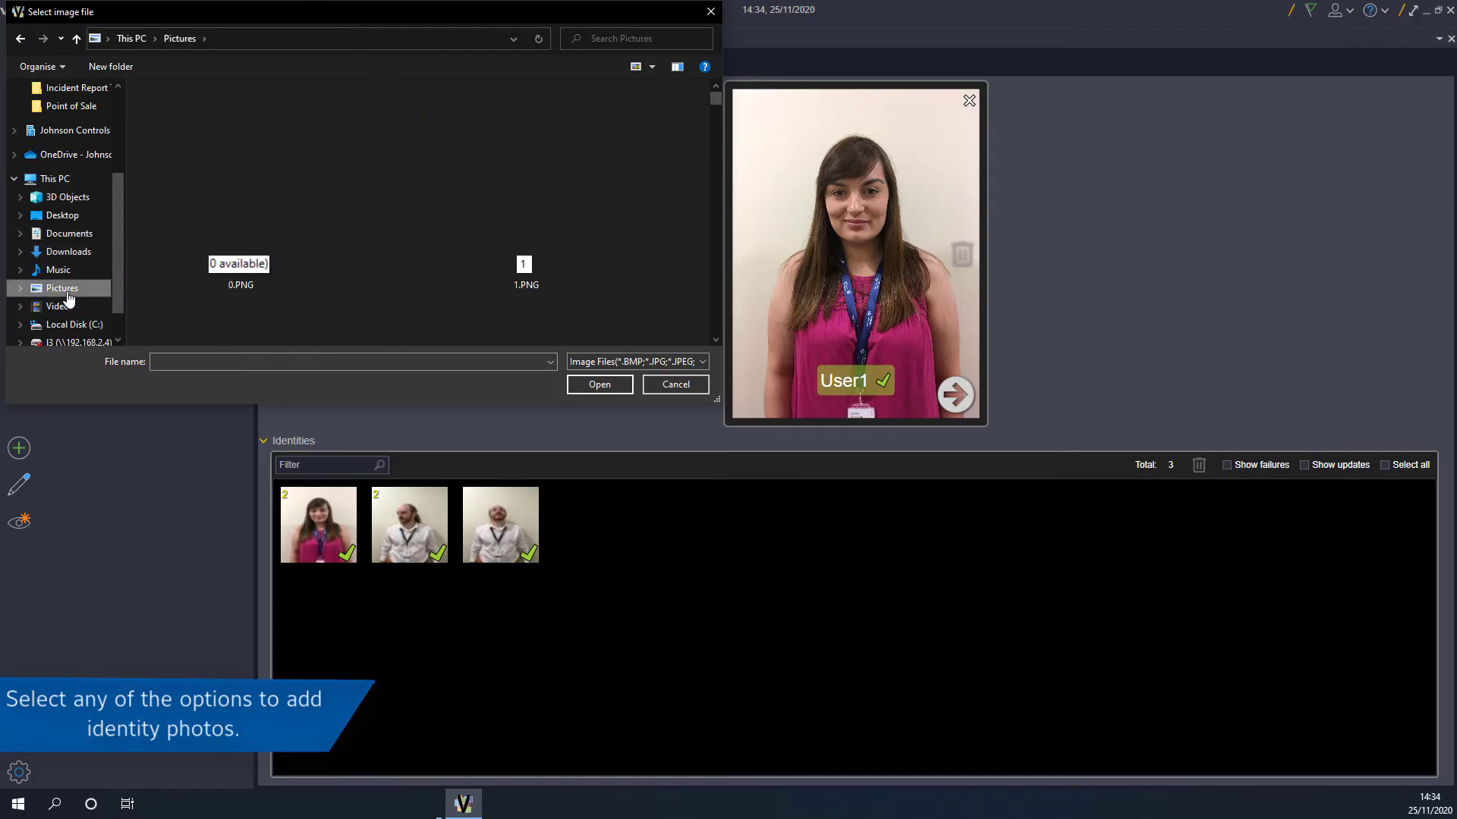
pyautogui.scroll(-3, 209, 264)
pyautogui.scroll(3, 222, 168)
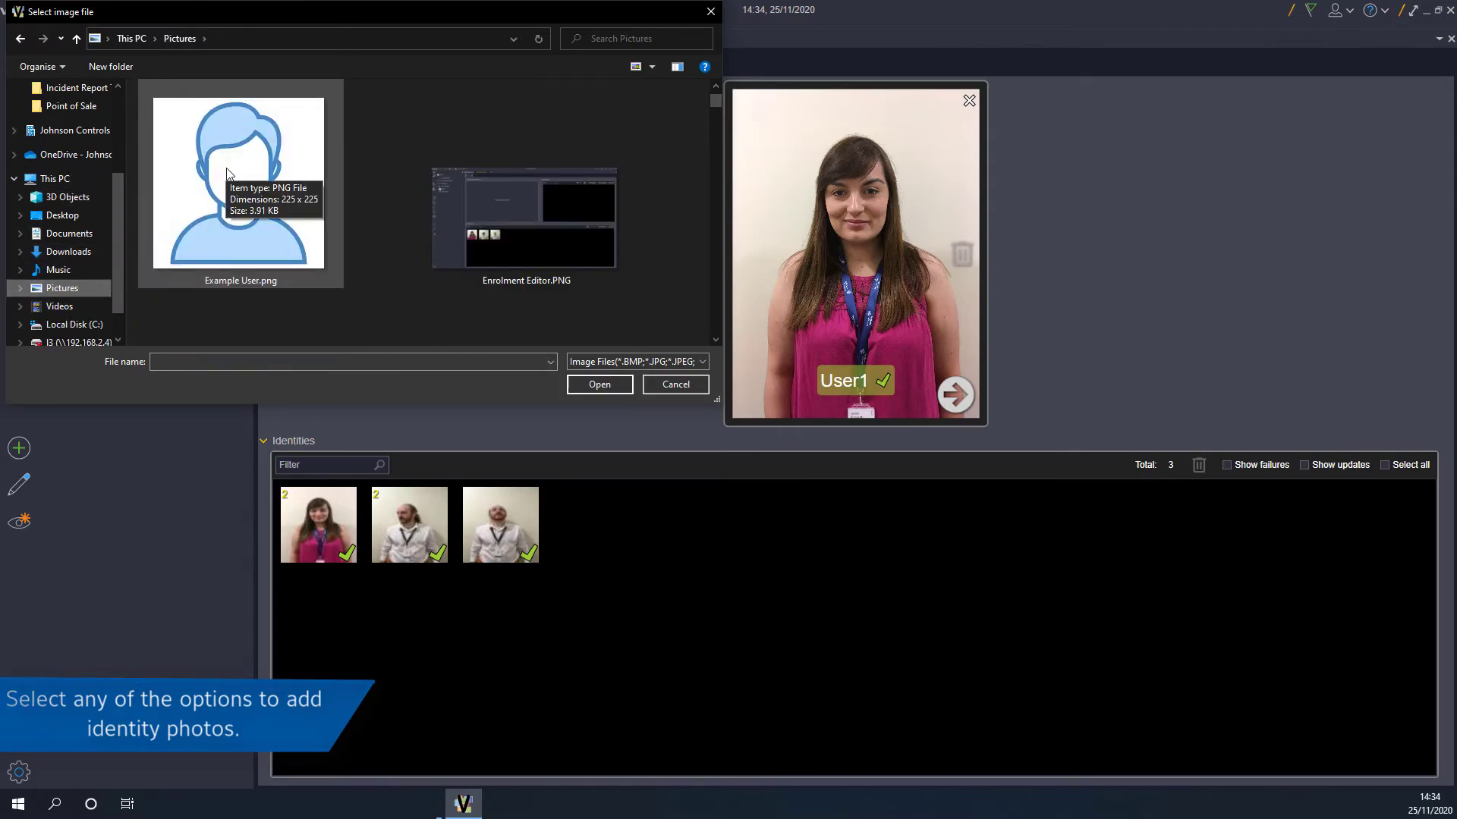
pyautogui.click(228, 193)
pyautogui.click(600, 385)
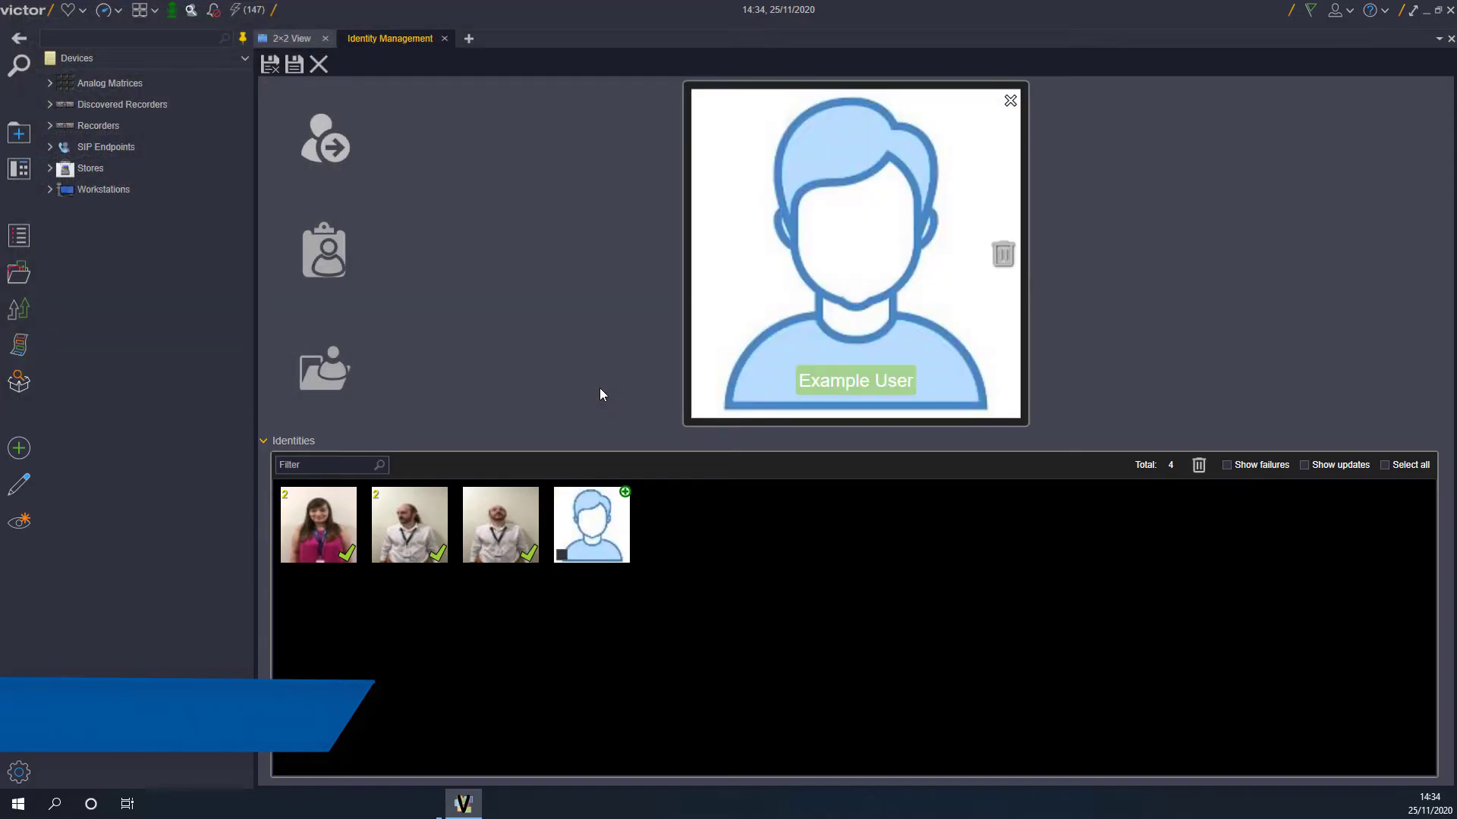